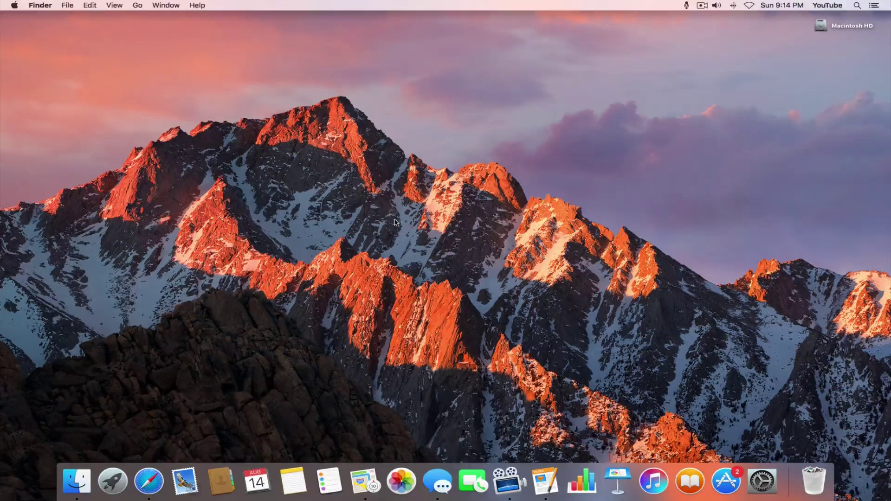
Bring up the untitled Lorem ipsum document in Pages and move its window toward the screen centre.
{"action": "left_click", "coordinate": [546, 490]}
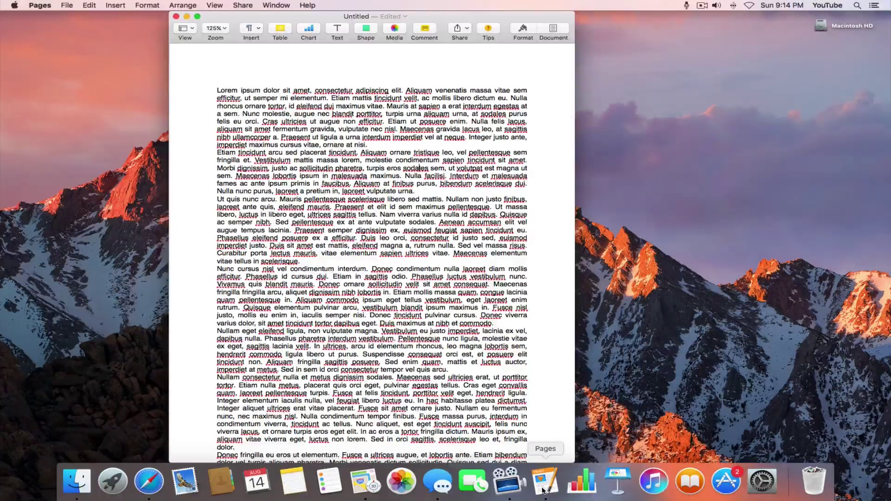
{"action": "left_click_drag", "start_coordinate": [242, 14], "coordinate": [334, 13]}
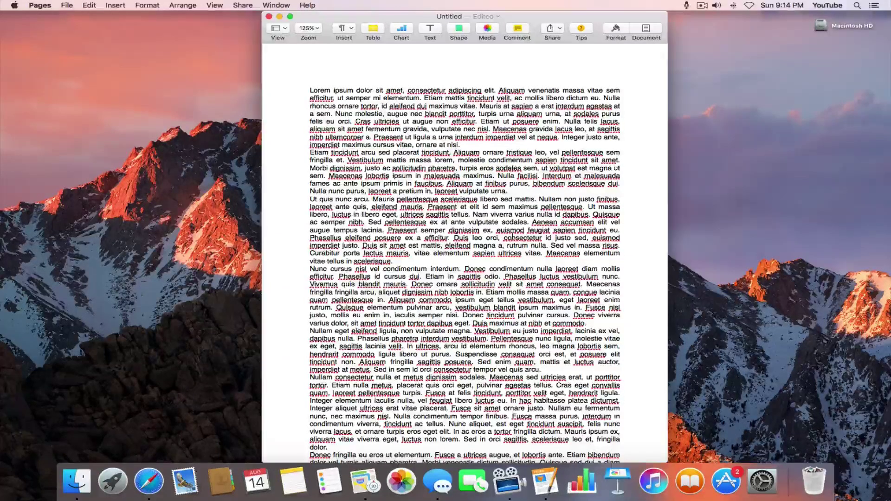
Open Print from the File menu for the untitled Lorem ipsum document.
{"action": "left_click", "coordinate": [67, 5]}
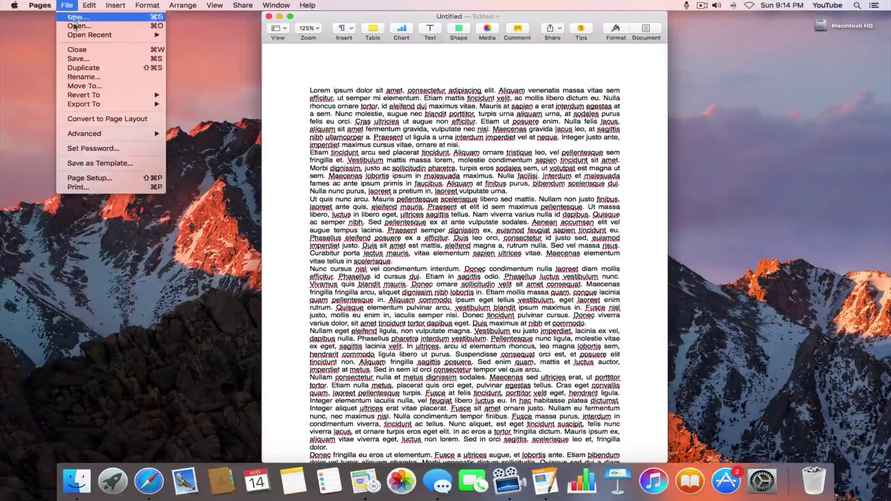
{"action": "left_click", "coordinate": [78, 187]}
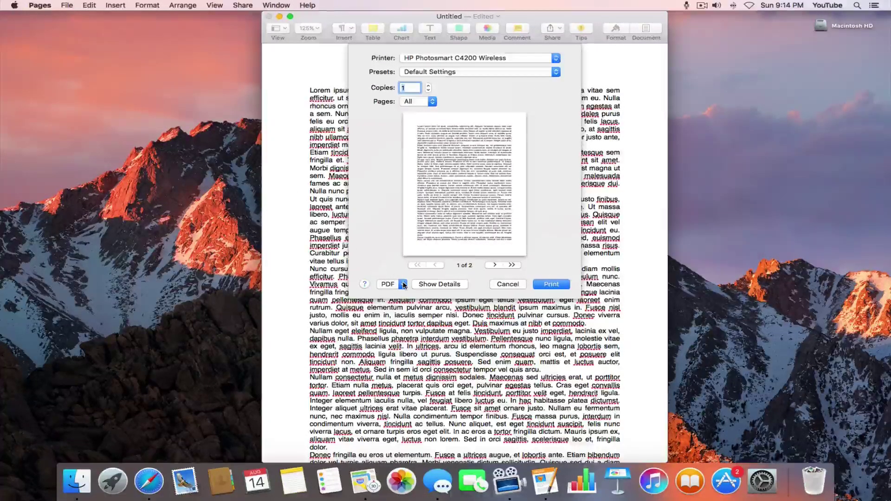
Save the Lorem ipsum document as a PDF named LoremIpsum.
{"action": "left_click", "coordinate": [402, 284]}
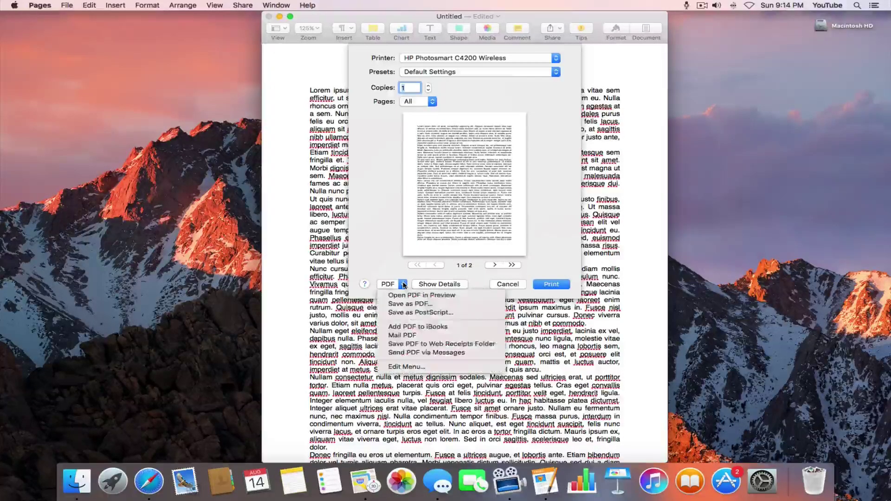
{"action": "left_click", "coordinate": [414, 305]}
{"action": "key", "text": "Return"}
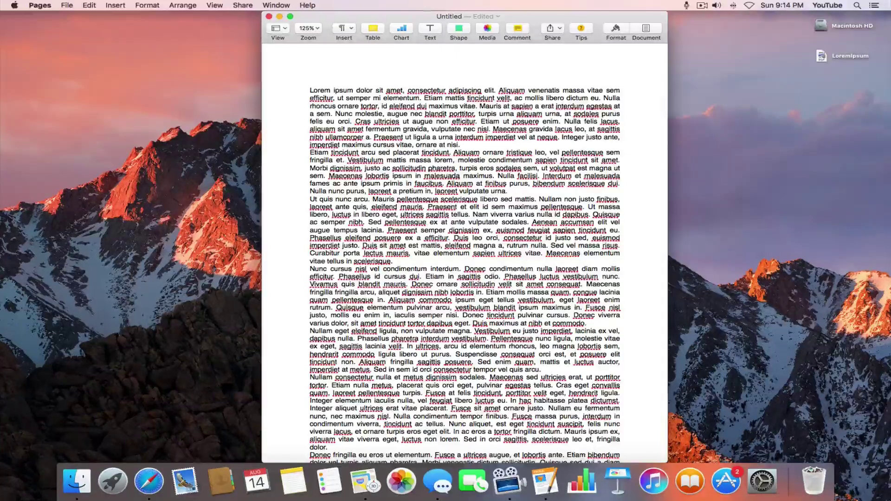
Preview the LoremIpsum PDF on the desktop with Quick Look.
{"action": "left_click", "coordinate": [822, 56]}
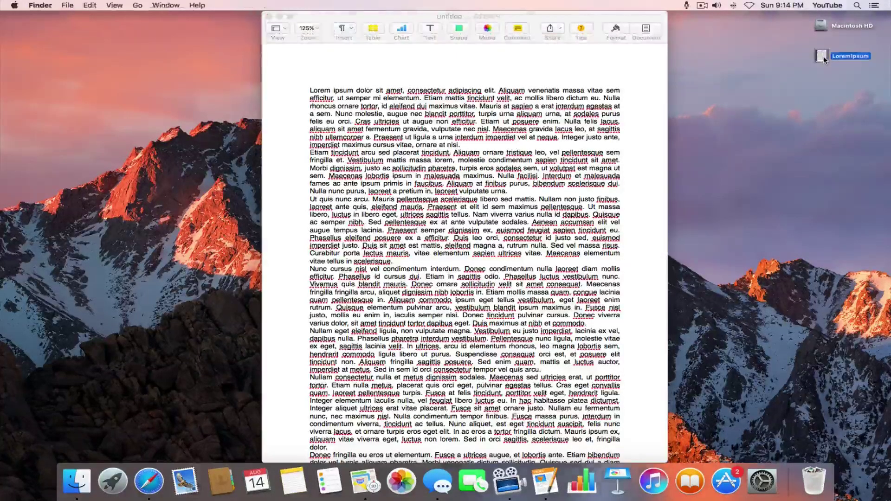
{"action": "key", "text": "space"}
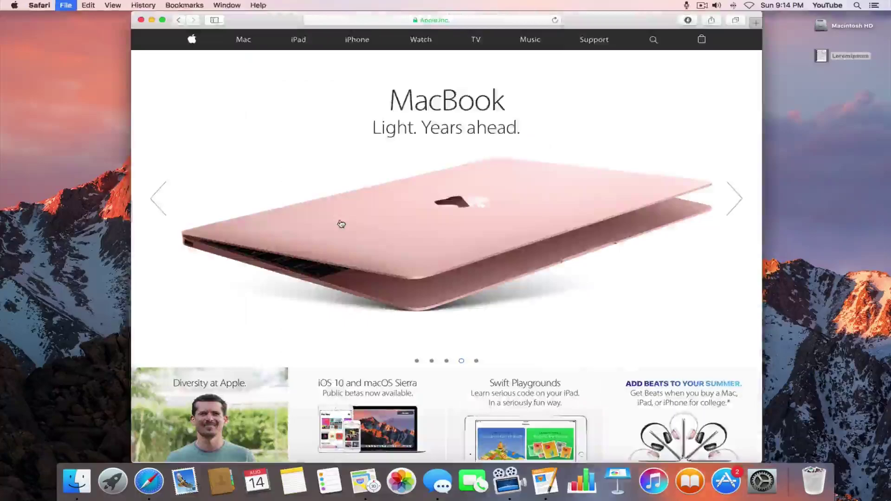
{"action": "key", "text": "super+p"}
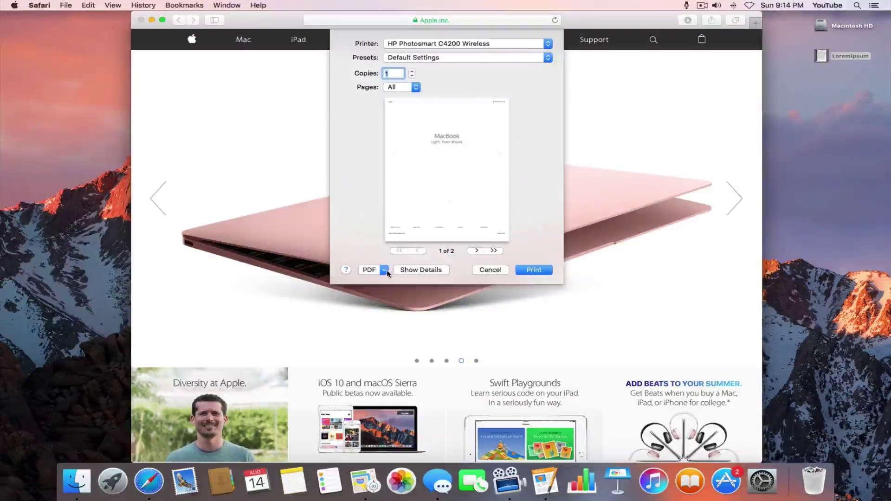
Show the PDF output options in Safari's print dialog for the Apple web page.
{"action": "left_click", "coordinate": [382, 269]}
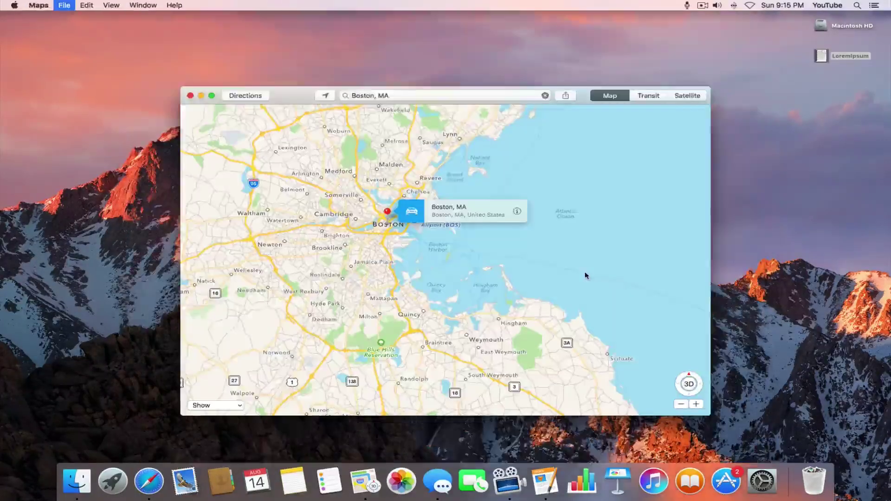
{"action": "key", "text": "super+p"}
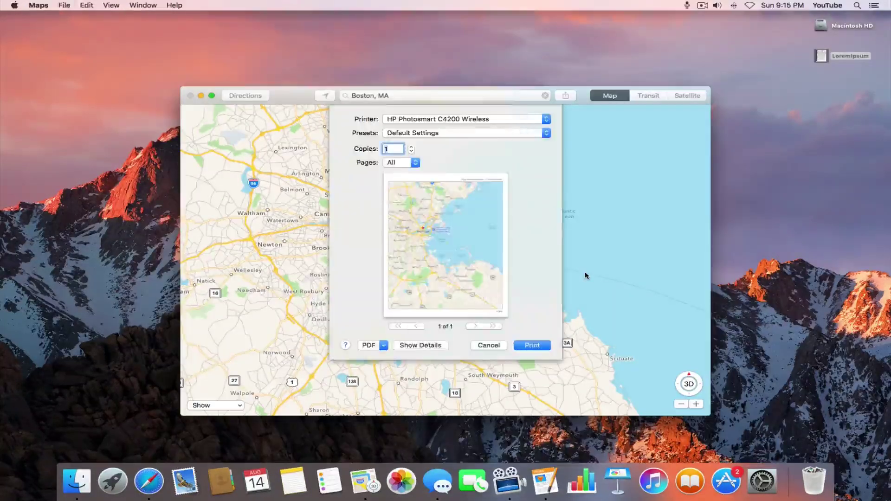